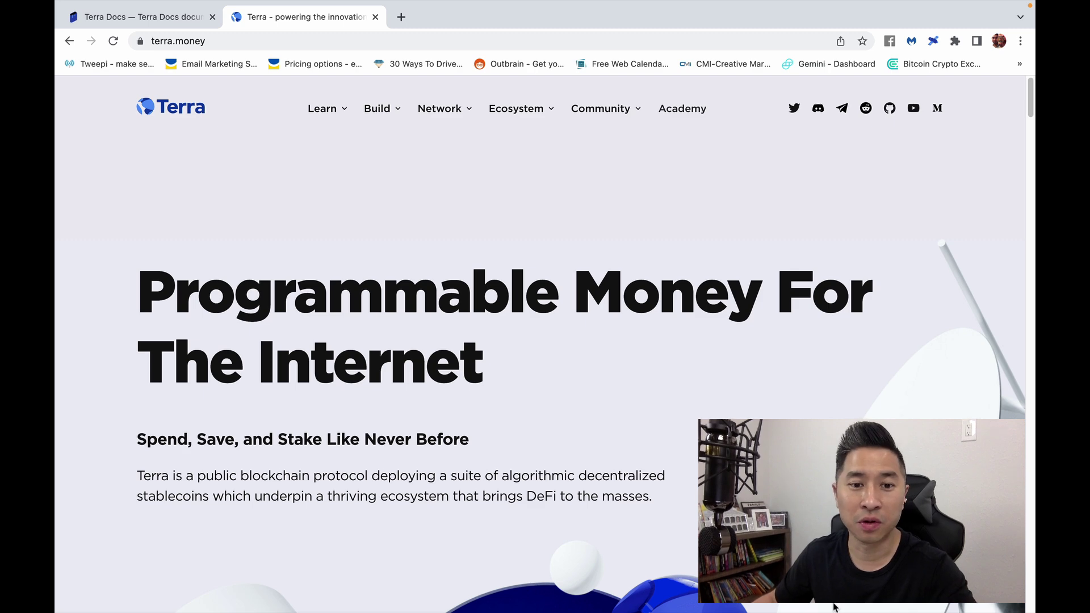
Open the Terra Station web wallet from the Learn menu, showing 0 Luna and 0 UST
{"action": "scroll", "coordinate": [833, 608], "scroll_direction": "down", "scroll_amount": 15}
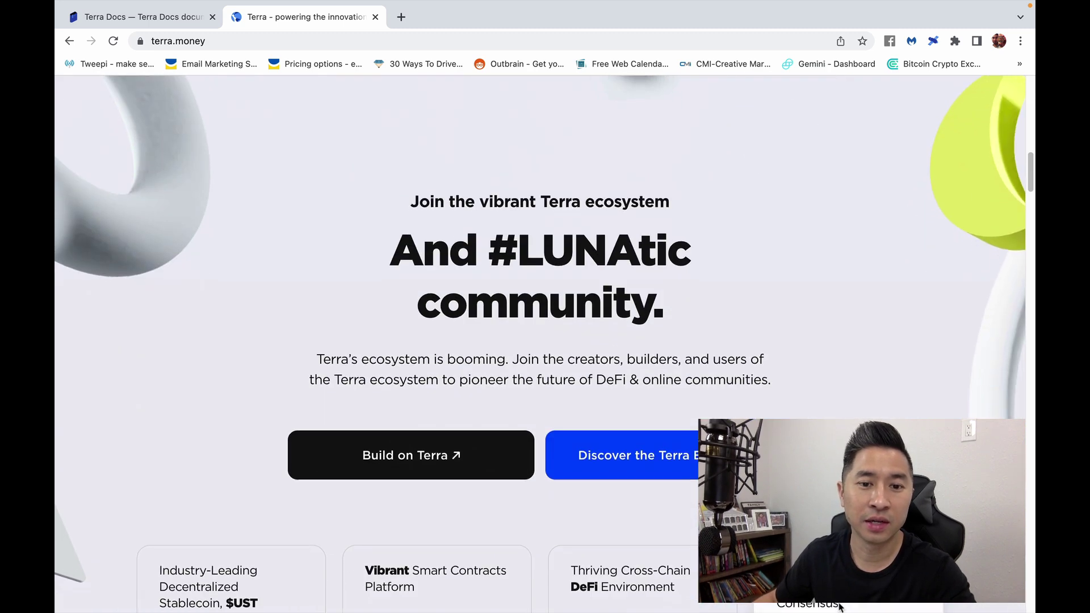
{"action": "scroll", "coordinate": [839, 606], "scroll_direction": "down", "scroll_amount": 6}
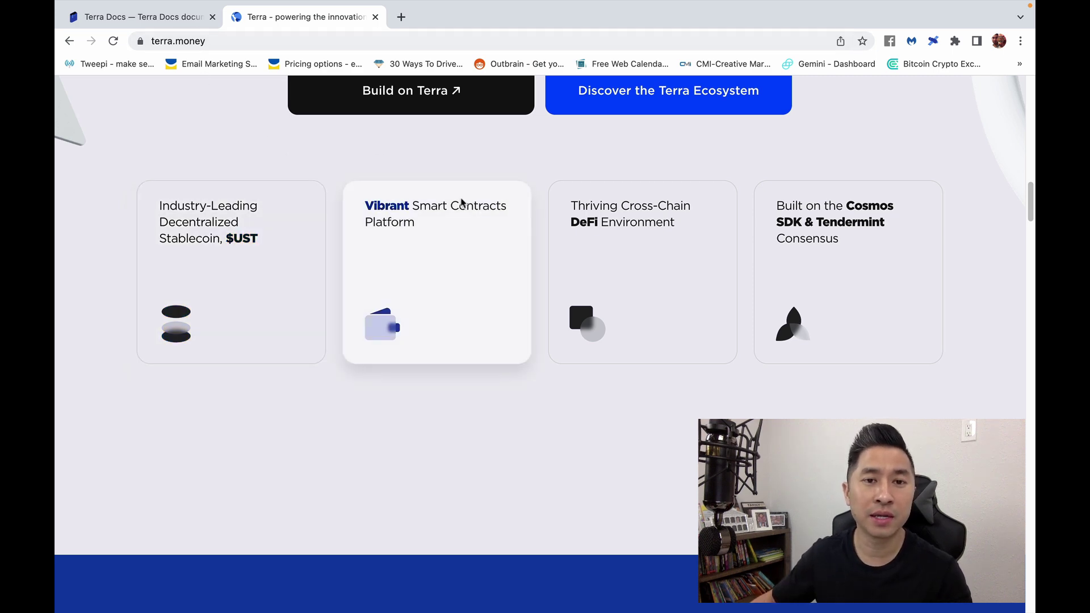
{"action": "scroll", "coordinate": [398, 164], "scroll_direction": "up", "scroll_amount": 15}
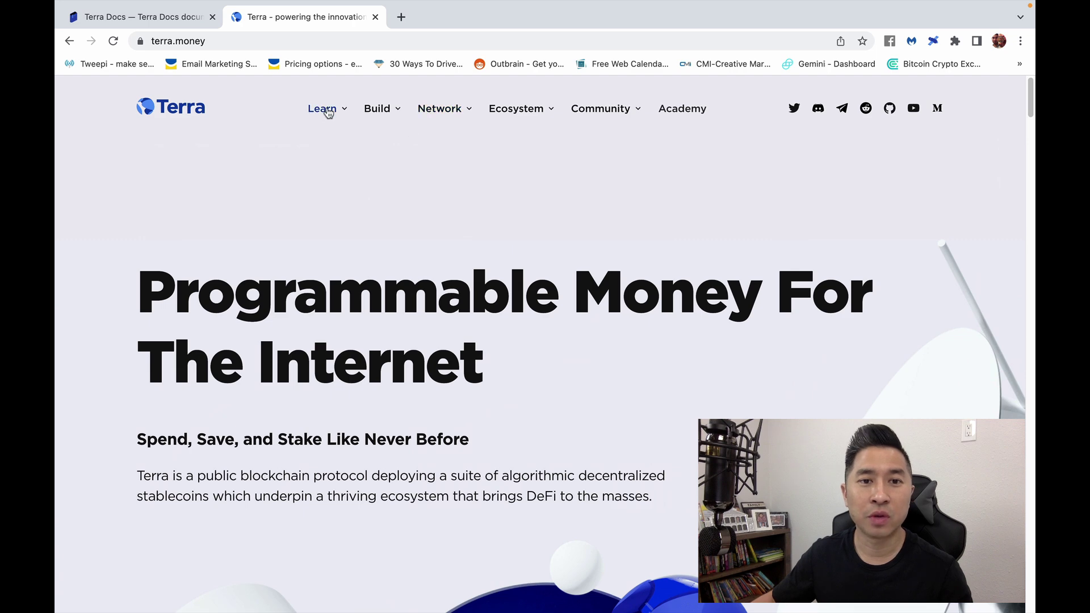
{"action": "left_click", "coordinate": [328, 113]}
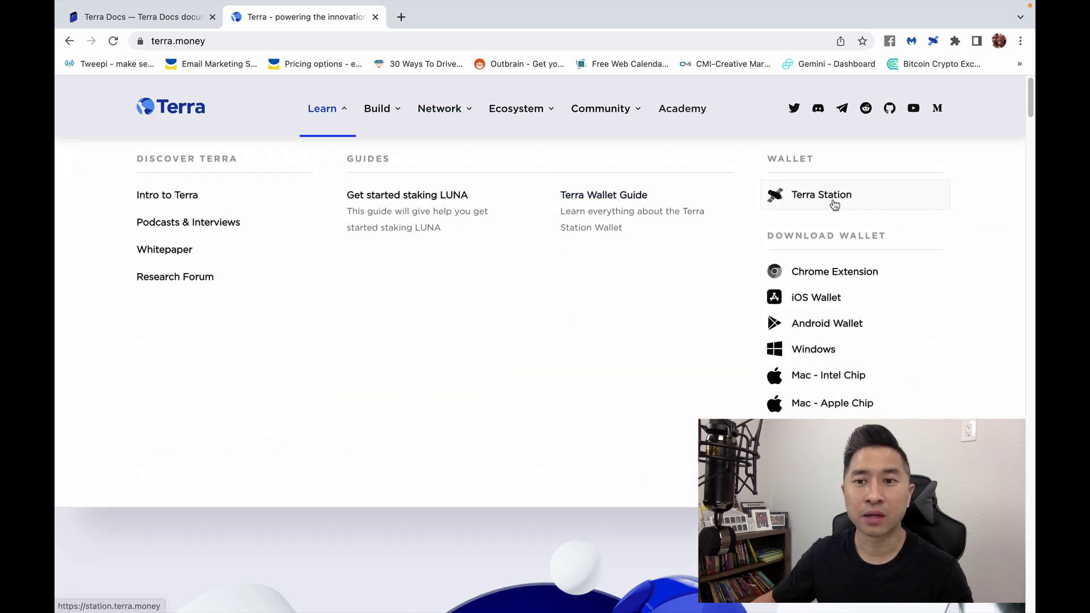
{"action": "left_click", "coordinate": [835, 203]}
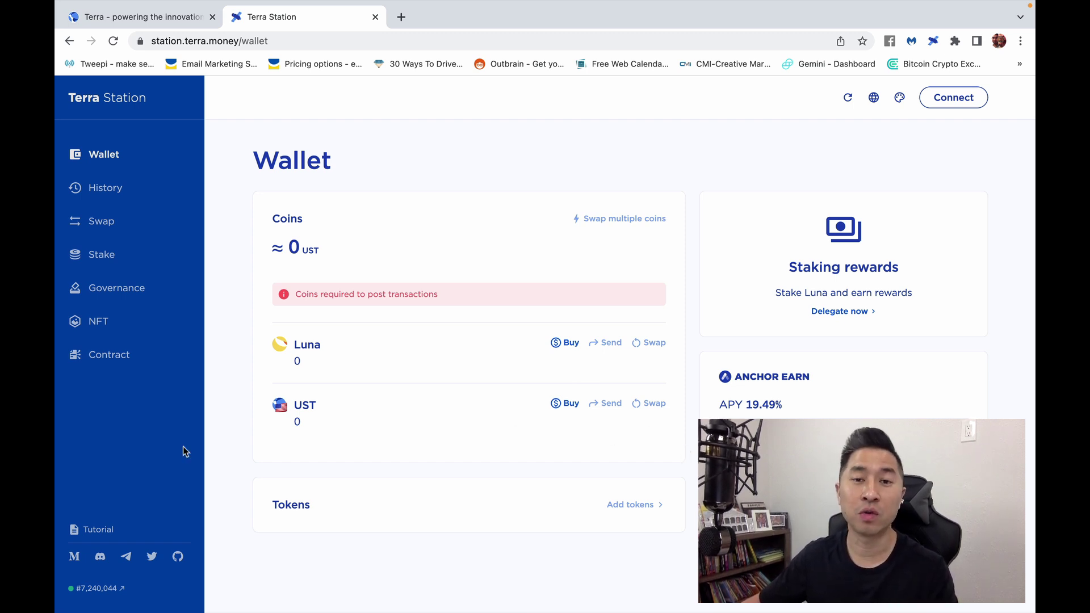
Open the Terra Docs 'Create a wallet' guide via the Station sidebar's Tutorial link
{"action": "left_click", "coordinate": [97, 531]}
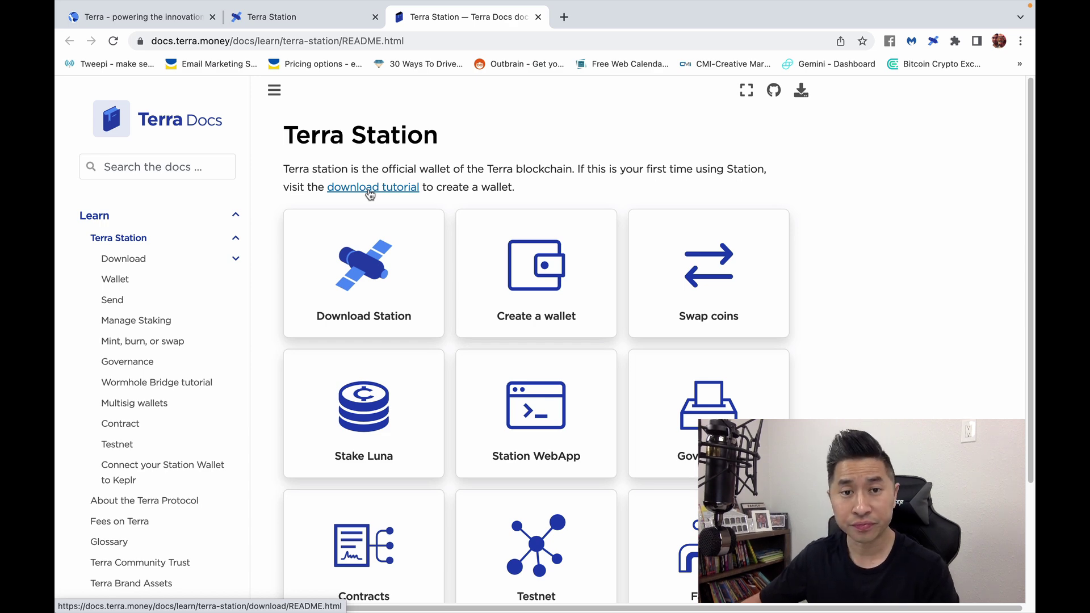
{"action": "left_click", "coordinate": [551, 297]}
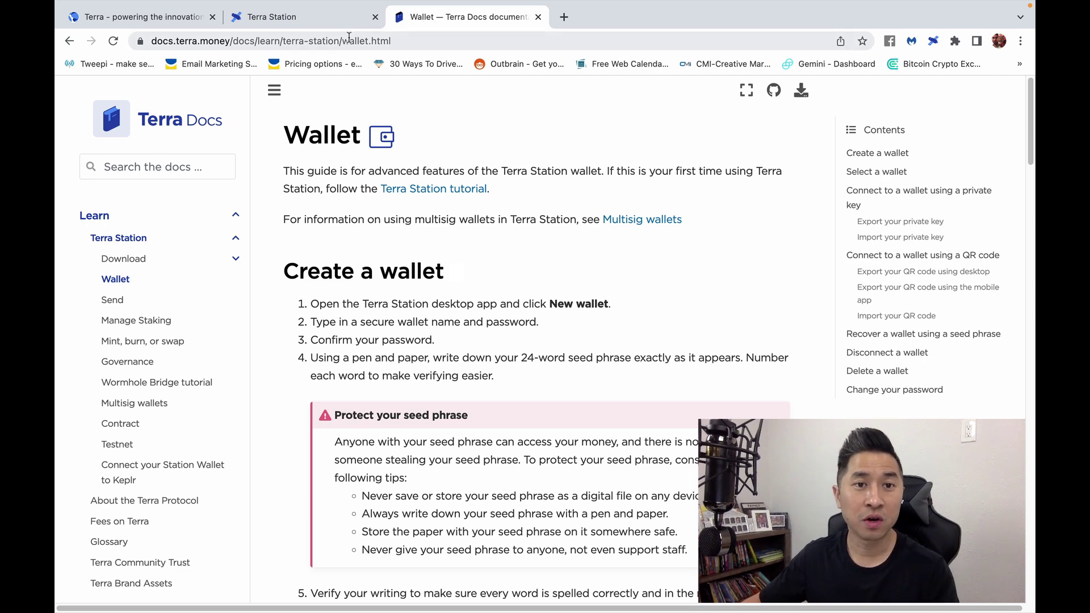
{"action": "left_click", "coordinate": [313, 23]}
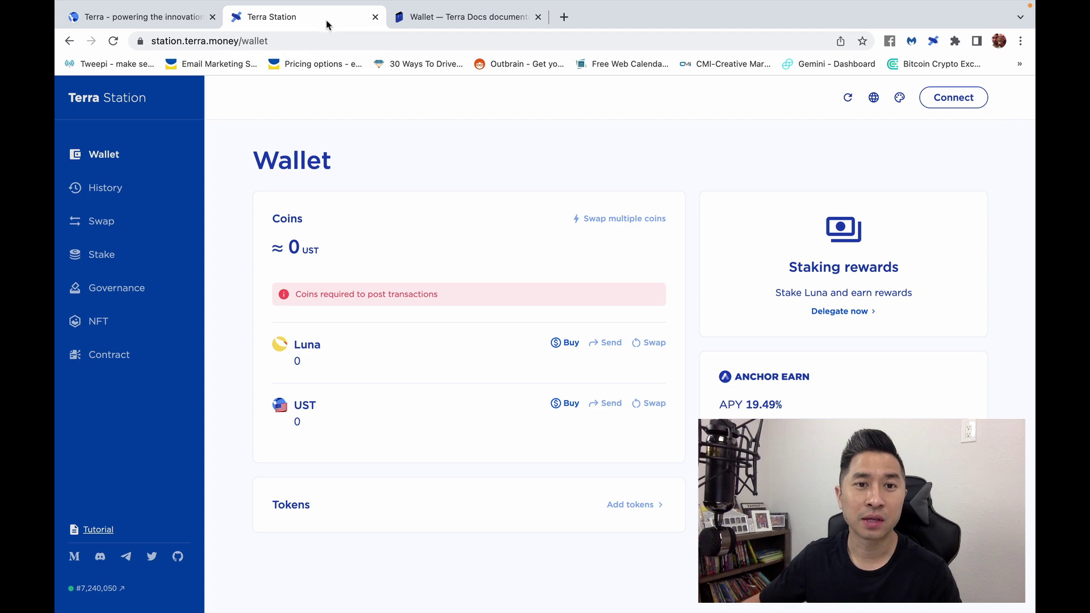
{"action": "left_click", "coordinate": [438, 20]}
Go back to the docs overview and open the Download Station guide for the Chrome extension
{"action": "left_click", "coordinate": [69, 41]}
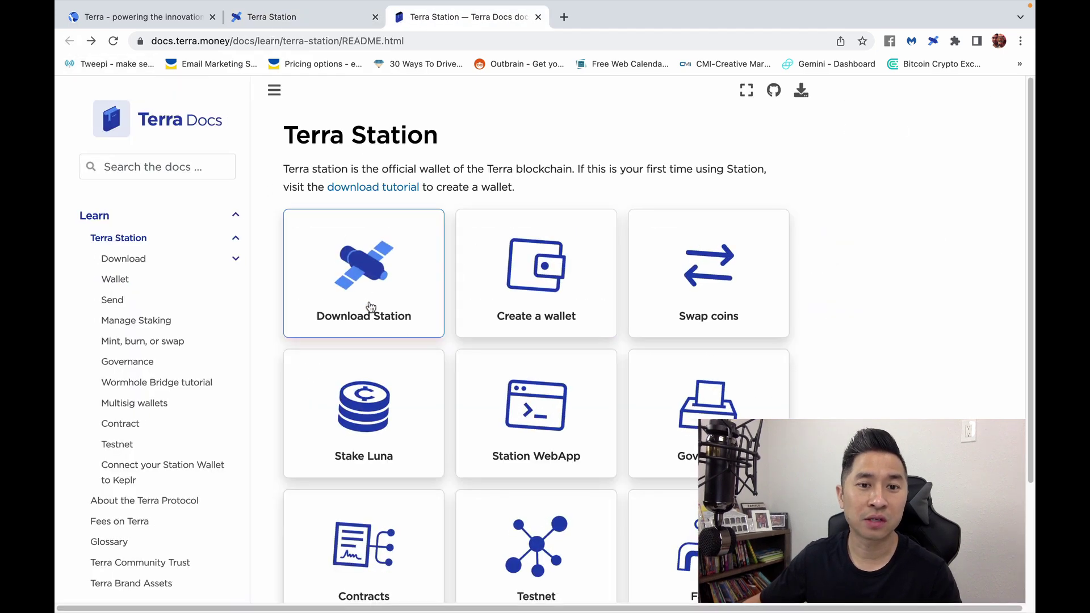
{"action": "left_click", "coordinate": [370, 308]}
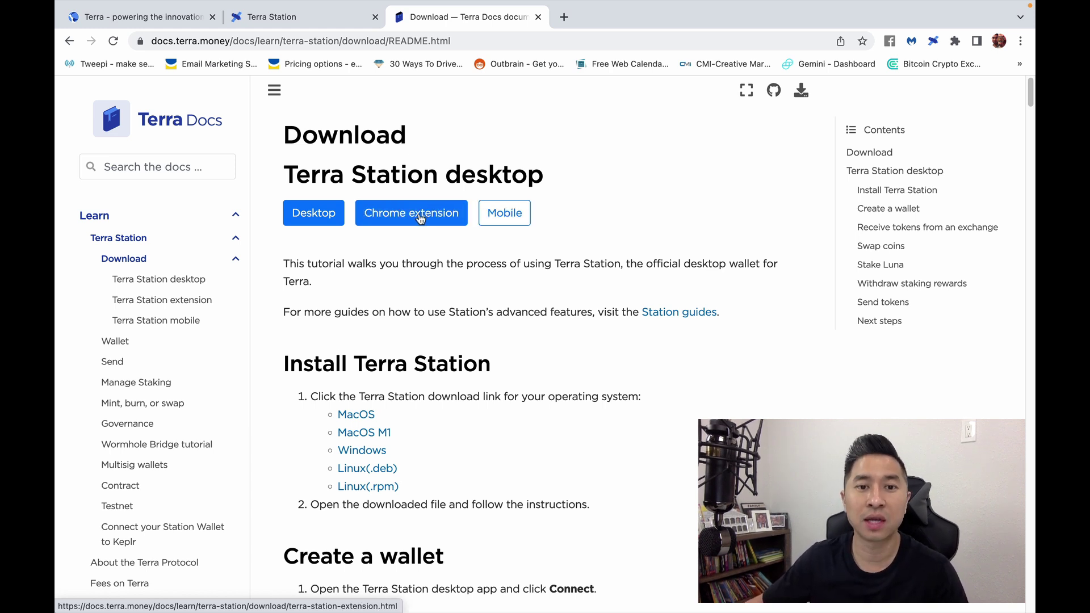
{"action": "left_click", "coordinate": [420, 219]}
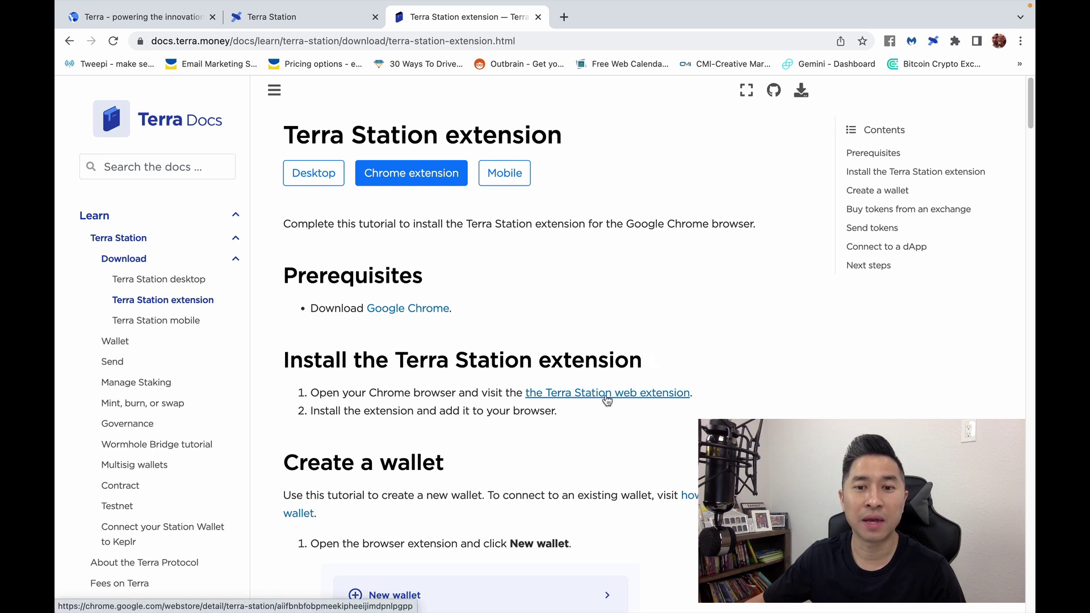
Open the Terra Station Wallet Web Store listing and re-pin the extension to Chrome's toolbar
{"action": "left_click", "coordinate": [607, 398]}
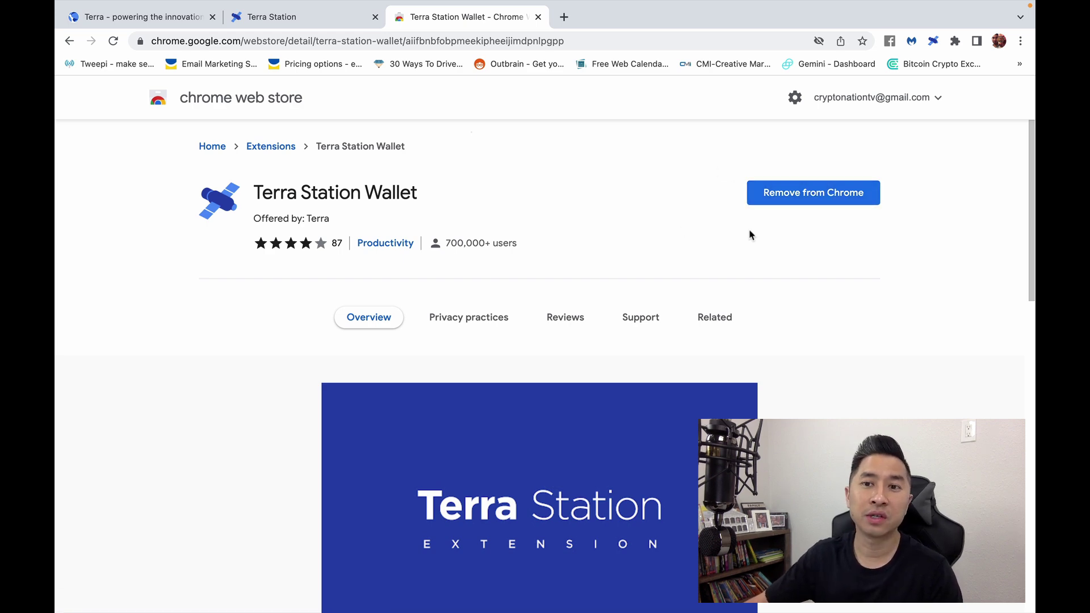
{"action": "left_click", "coordinate": [956, 42]}
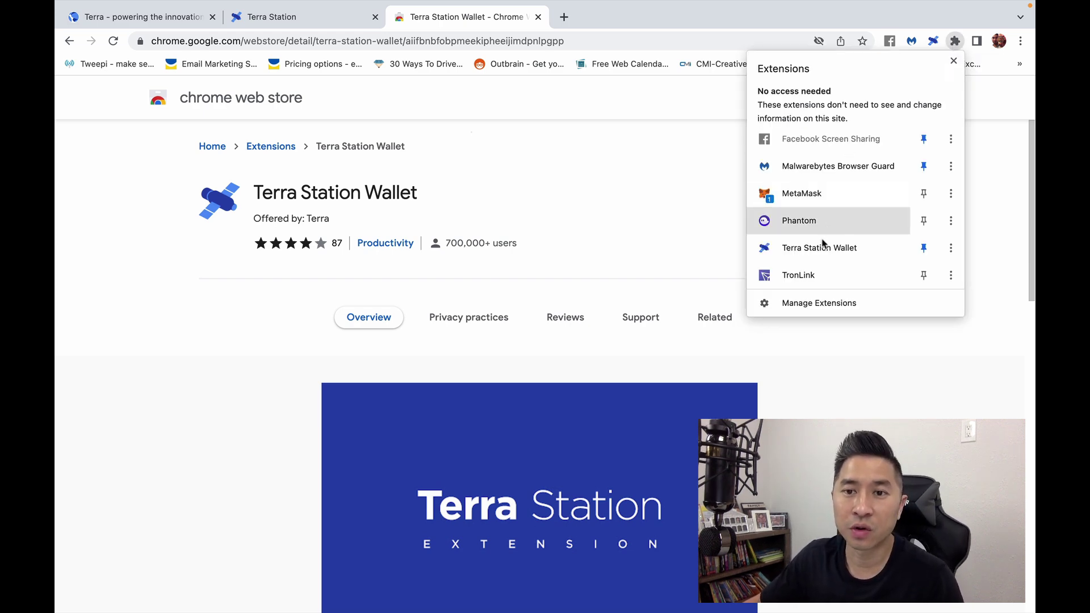
{"action": "left_click", "coordinate": [924, 250]}
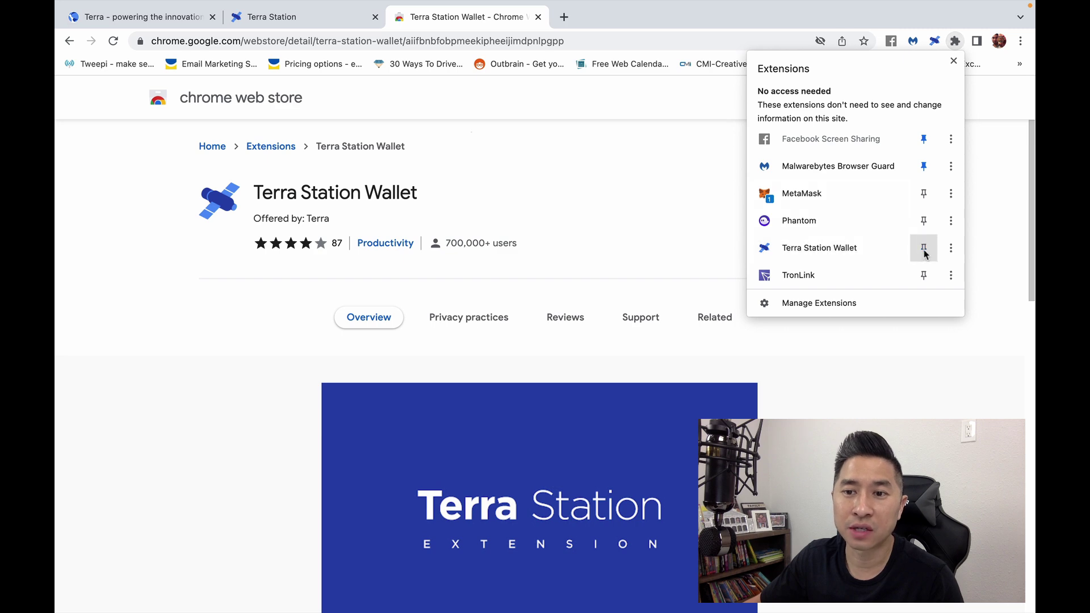
{"action": "left_click", "coordinate": [925, 251]}
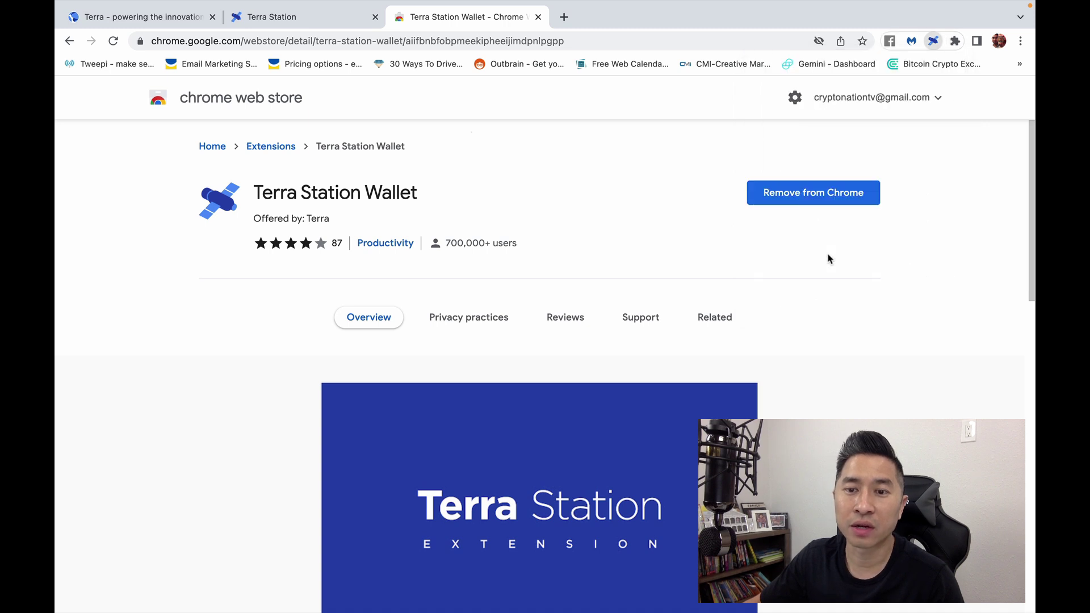
Create wallet 'demo' with matching passwords, copy the mnemonic and confirm it's written down
{"action": "left_click", "coordinate": [716, 211]}
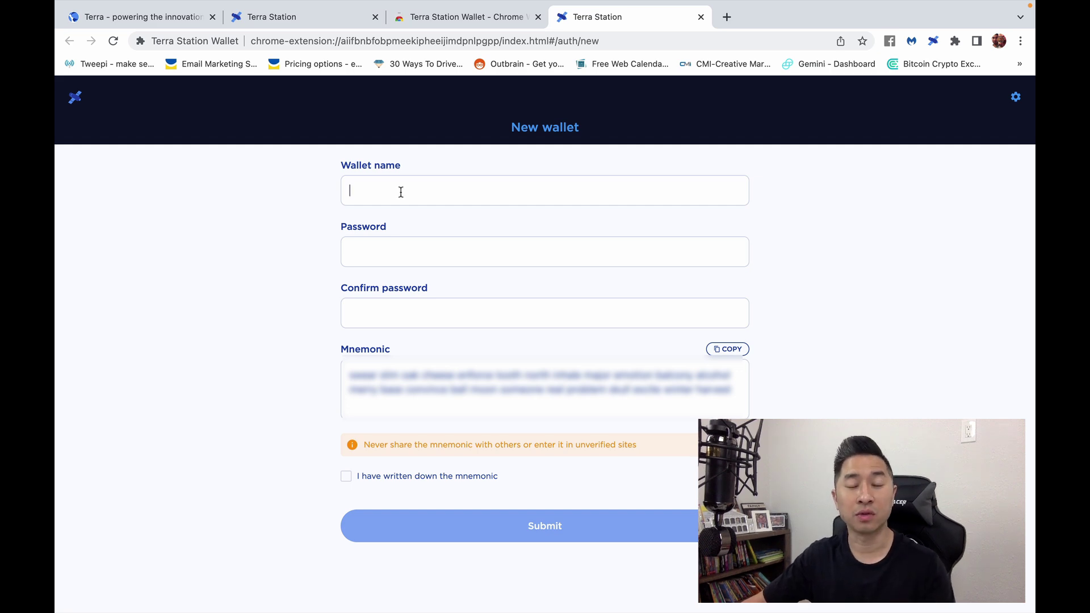
{"action": "type", "text": "demo"}
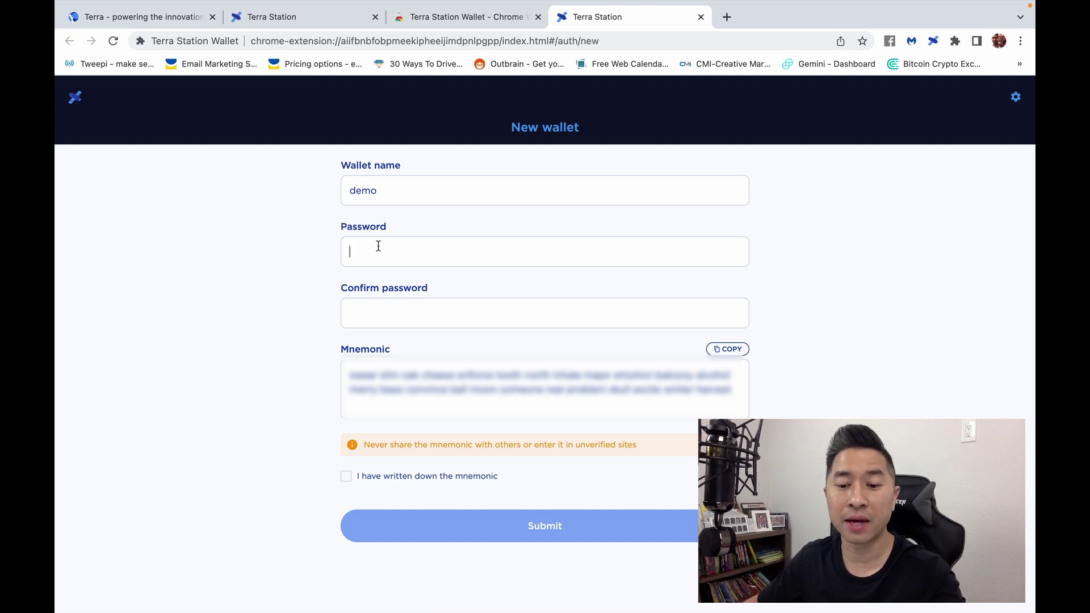
{"action": "type", "text": "•••••••"}
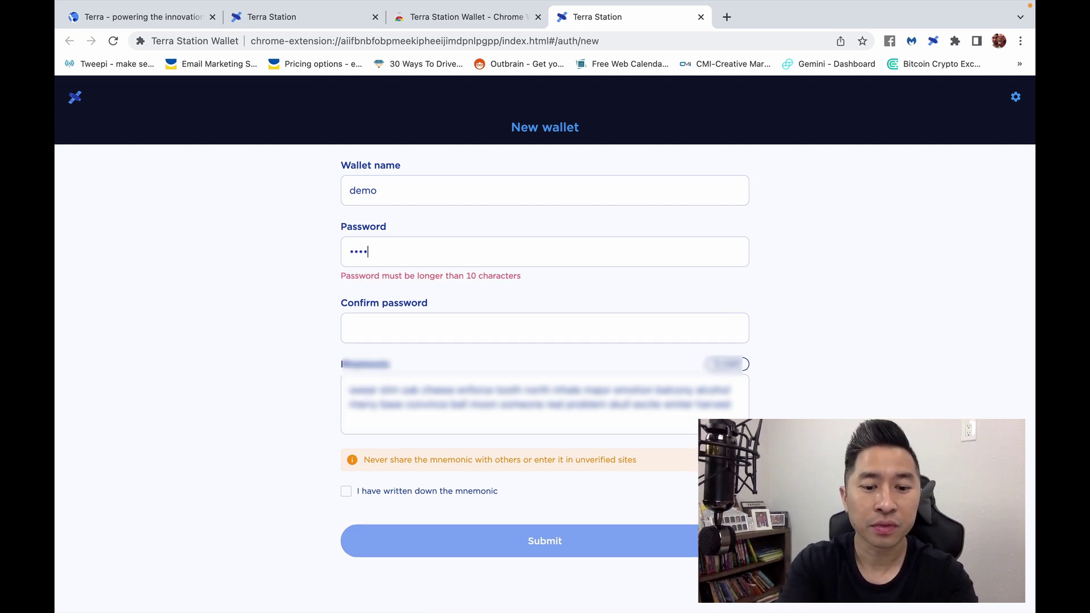
{"action": "type", "text": "••••"}
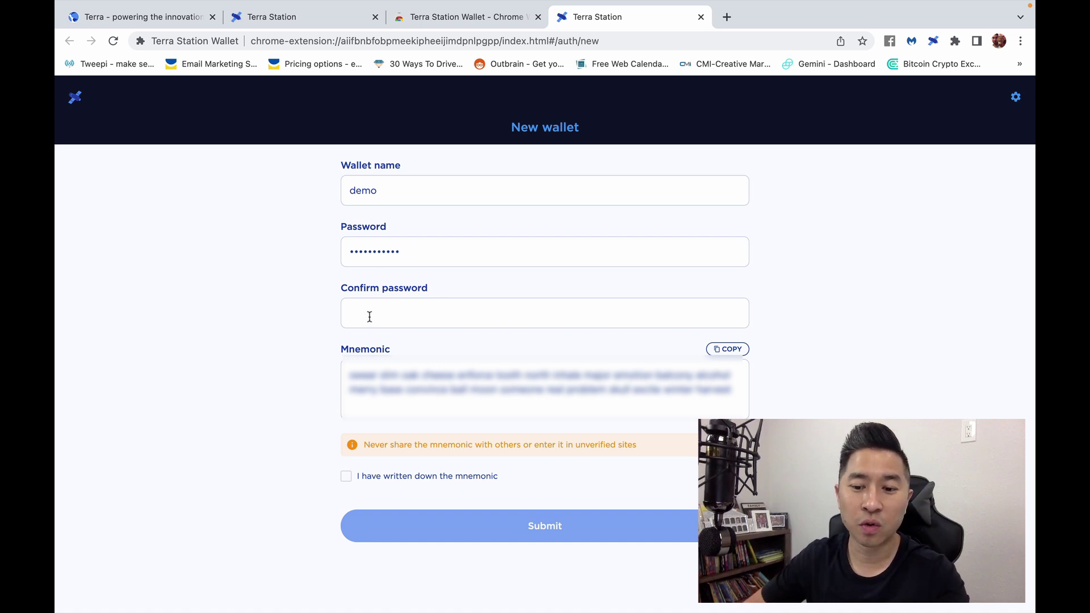
{"action": "type", "text": "••••••••••"}
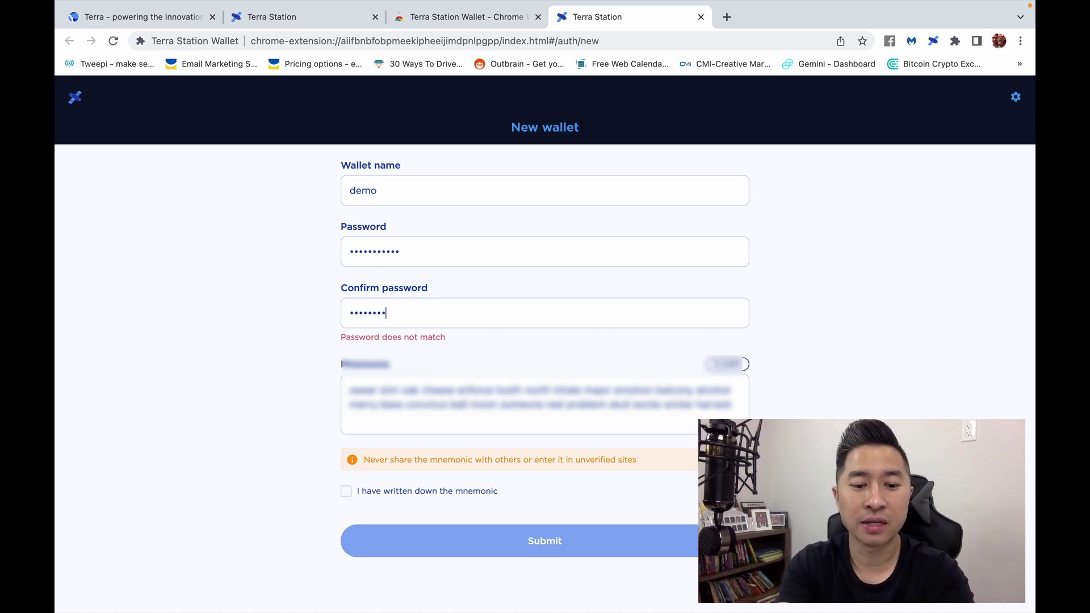
{"action": "type", "text": "•"}
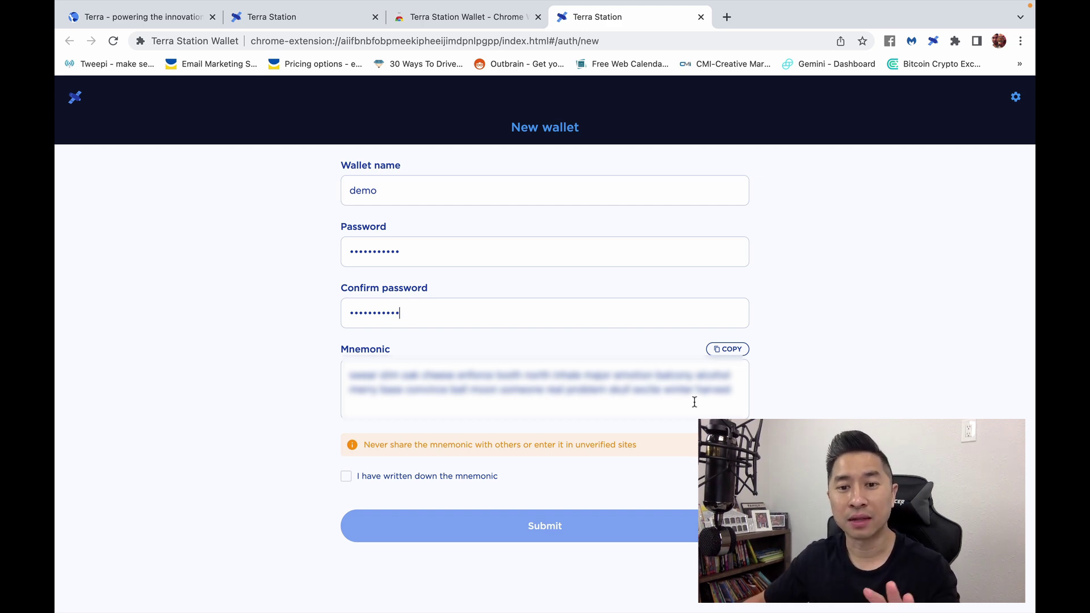
{"action": "left_click", "coordinate": [734, 351]}
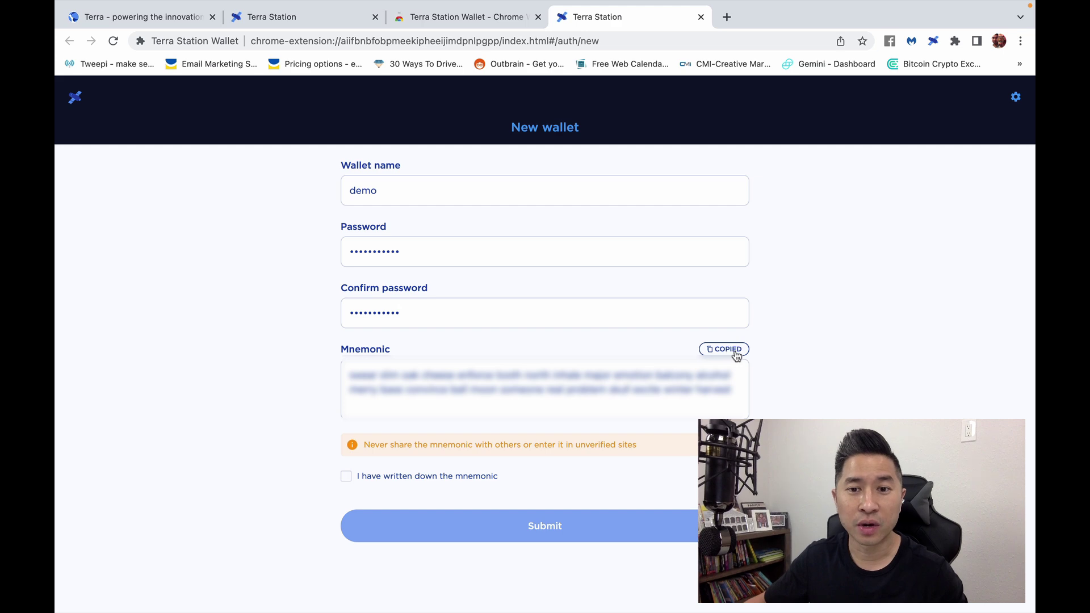
{"action": "left_click", "coordinate": [348, 478]}
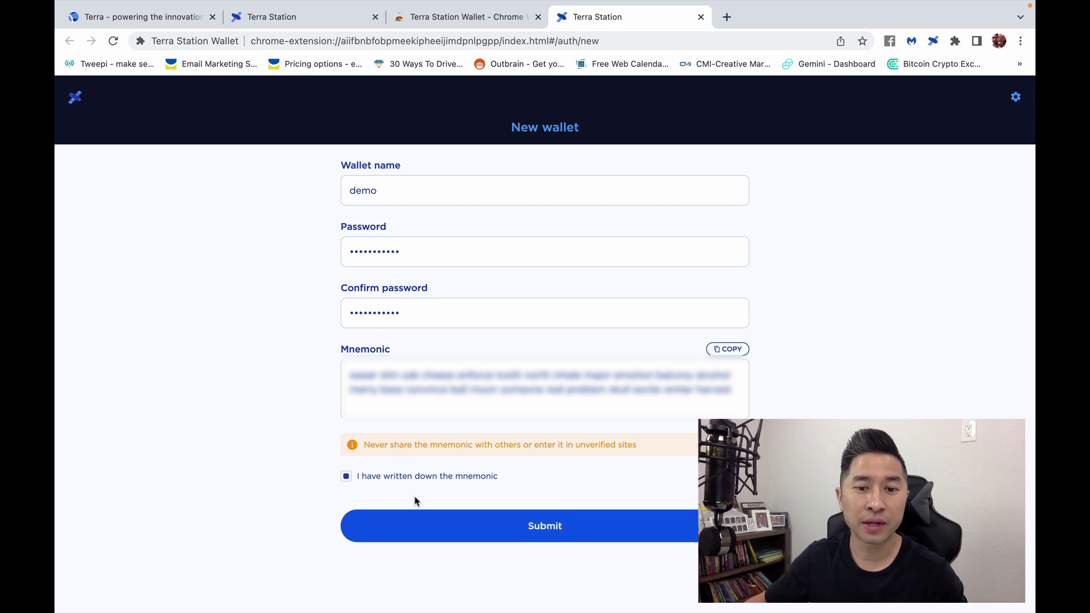
Submit the wallet details and verify the 22nd and 13th mnemonic words
{"action": "left_click", "coordinate": [605, 539]}
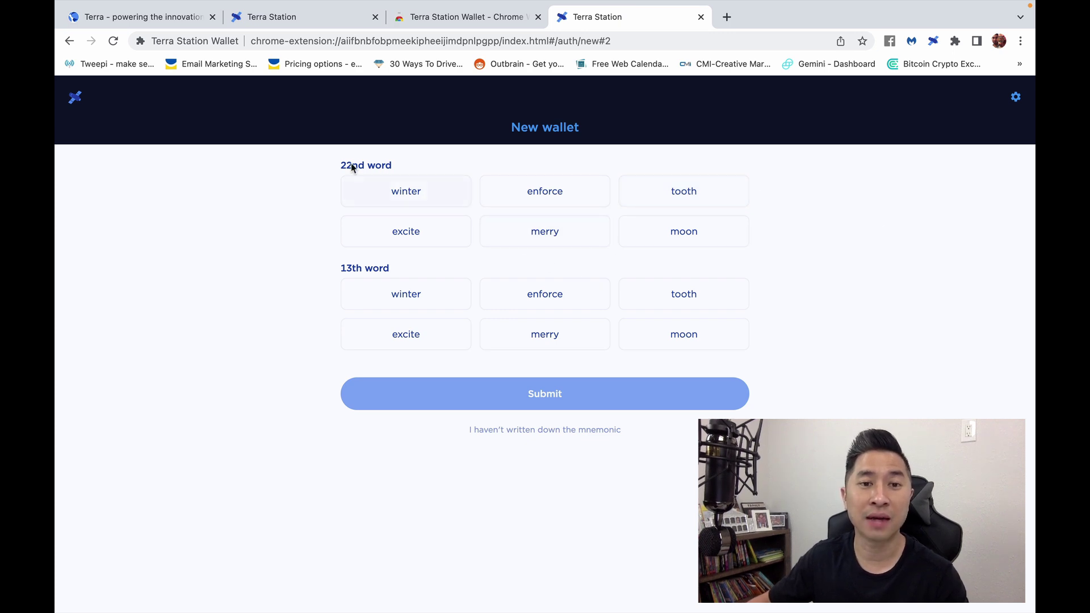
{"action": "left_click_drag", "start_coordinate": [333, 268], "coordinate": [445, 281]}
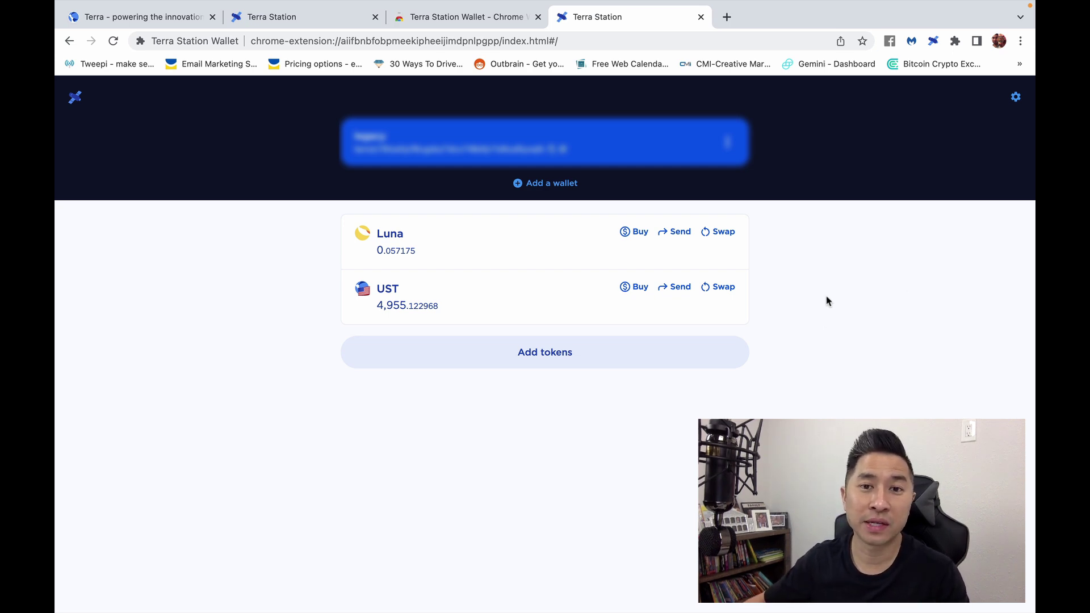
Open the Terra Station Wallet popup from Chrome's Extensions menu, showing 0.057175 Luna and 4,955.122968 UST
{"action": "left_click", "coordinate": [957, 44]}
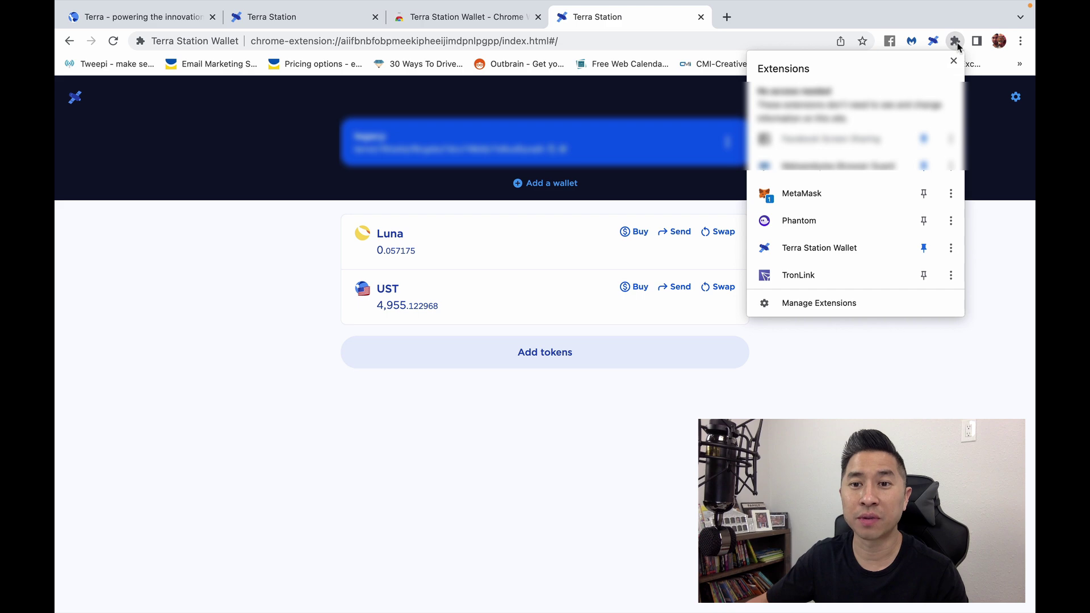
{"action": "left_click", "coordinate": [830, 257]}
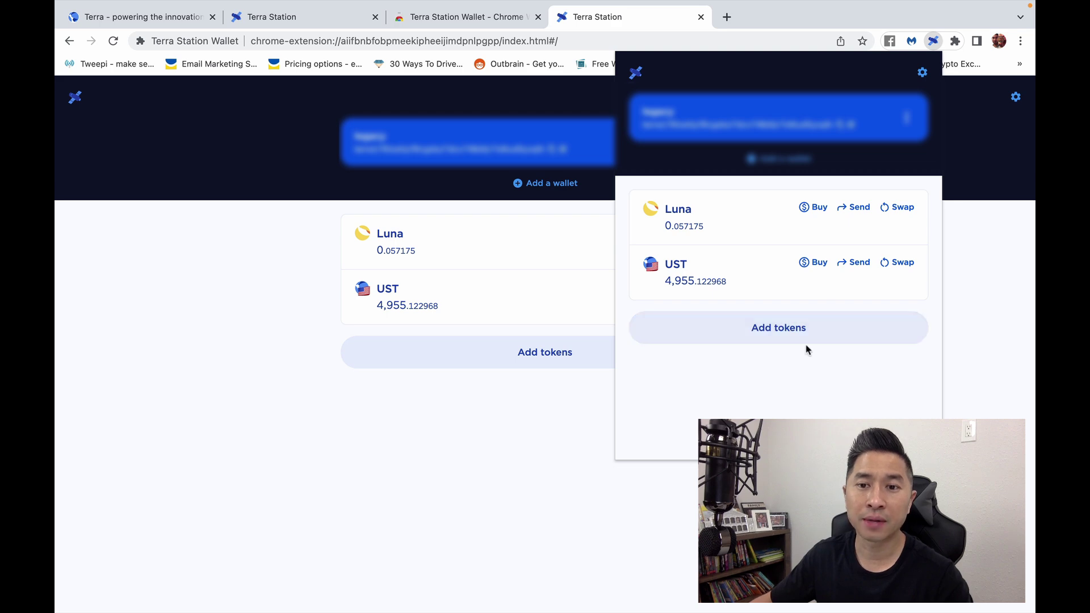
{"action": "left_click", "coordinate": [789, 331]}
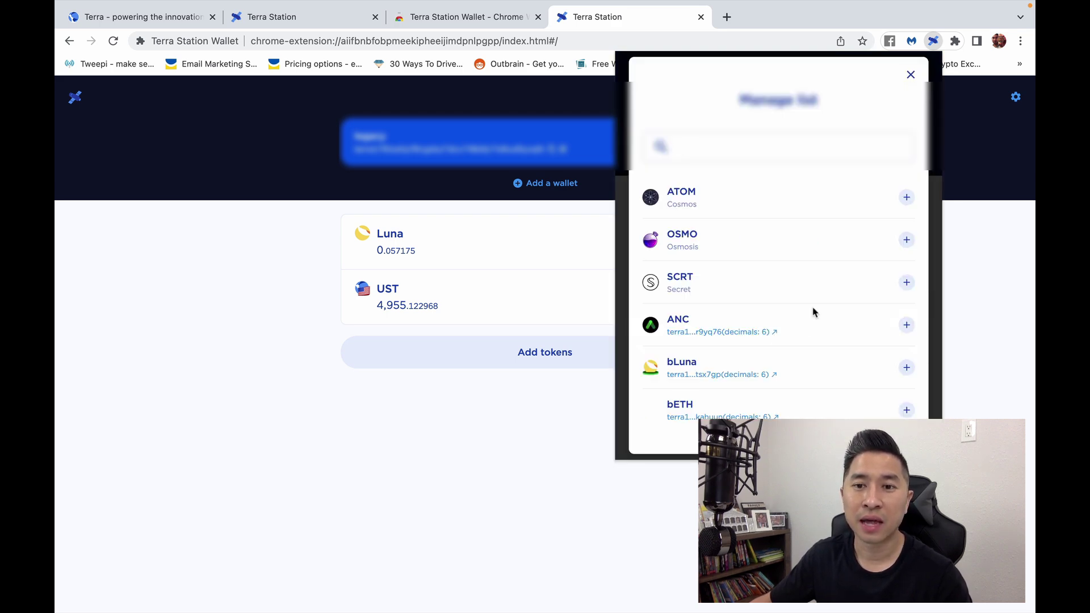
{"action": "scroll", "coordinate": [742, 352], "scroll_direction": "down", "scroll_amount": 9}
{"action": "scroll", "coordinate": [739, 364], "scroll_direction": "down", "scroll_amount": 15}
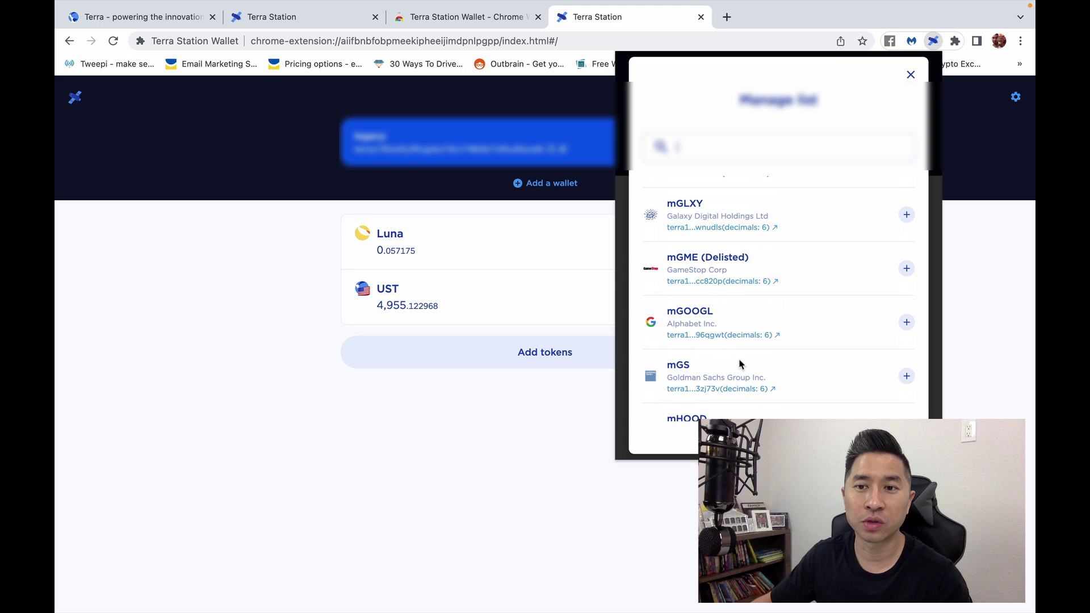
{"action": "scroll", "coordinate": [740, 364], "scroll_direction": "down", "scroll_amount": 5}
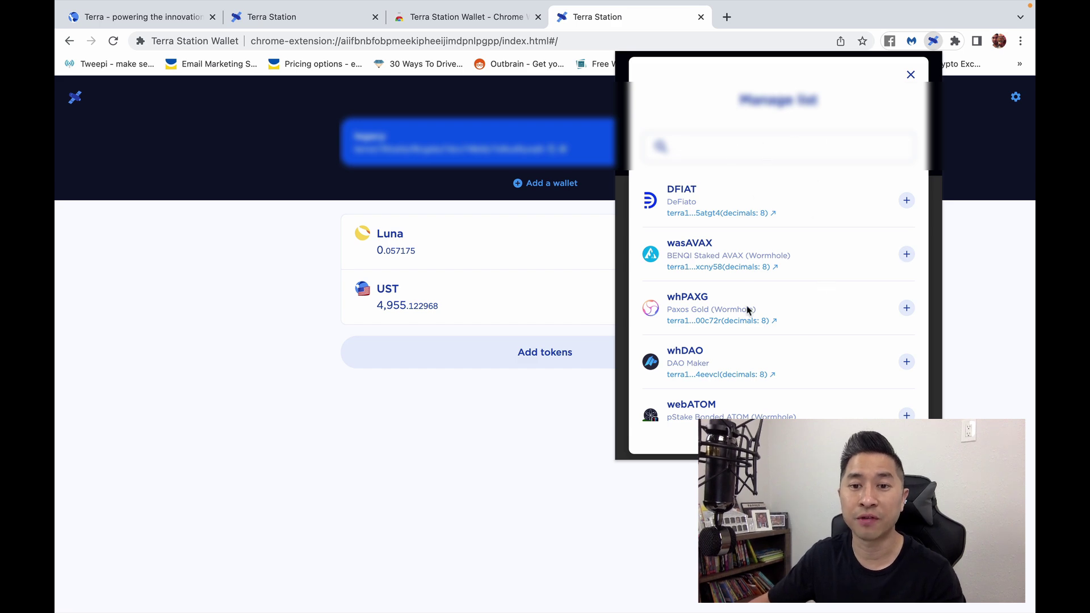
Close the token list and the extension popup, then bring up the Add a wallet dialog
{"action": "left_click", "coordinate": [911, 75]}
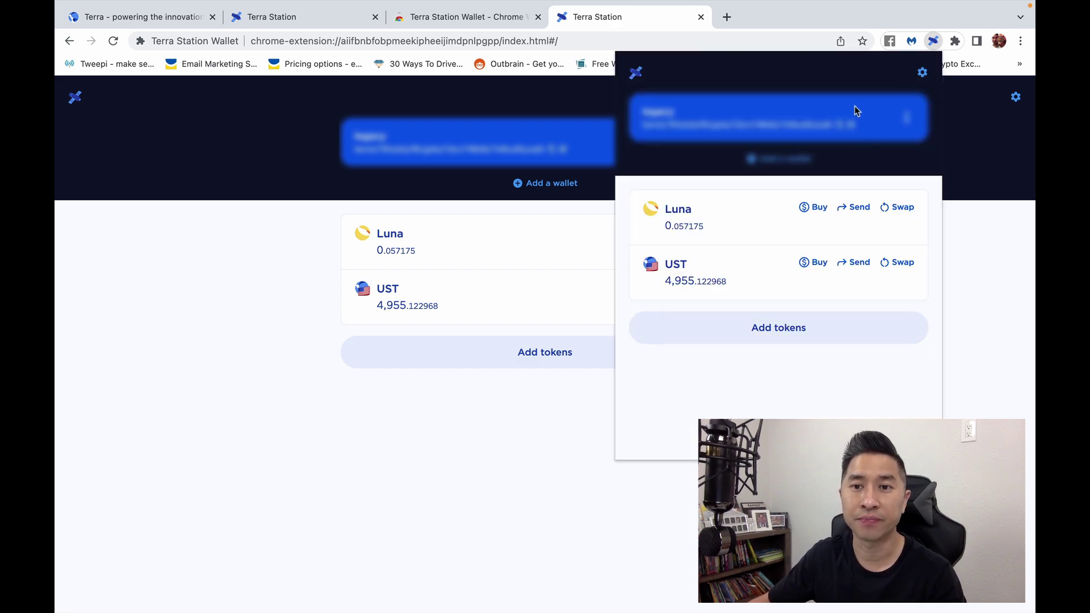
{"action": "left_click", "coordinate": [531, 210]}
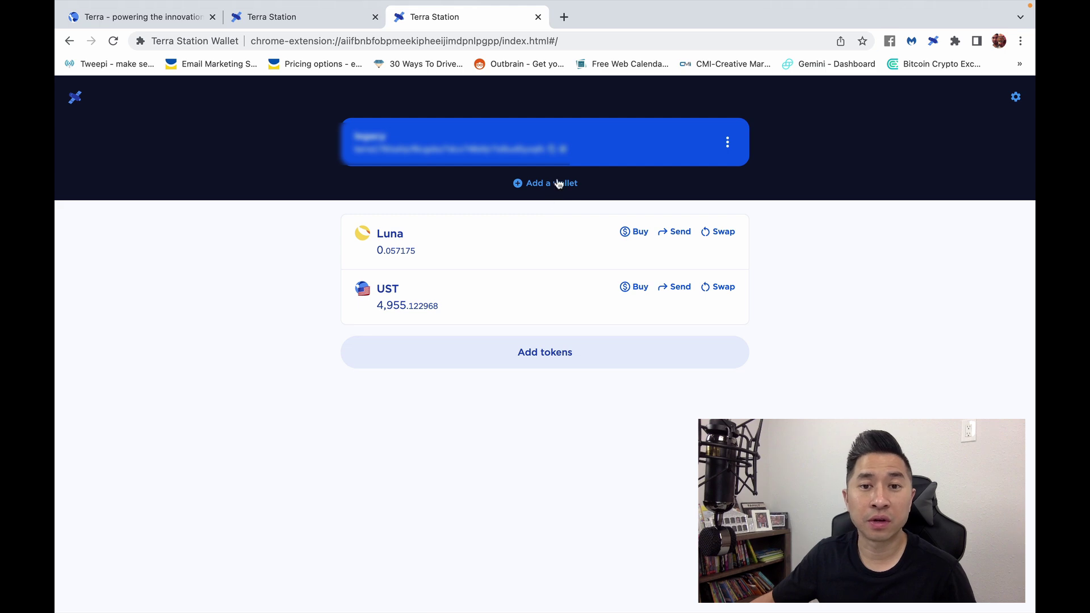
{"action": "left_click", "coordinate": [541, 185]}
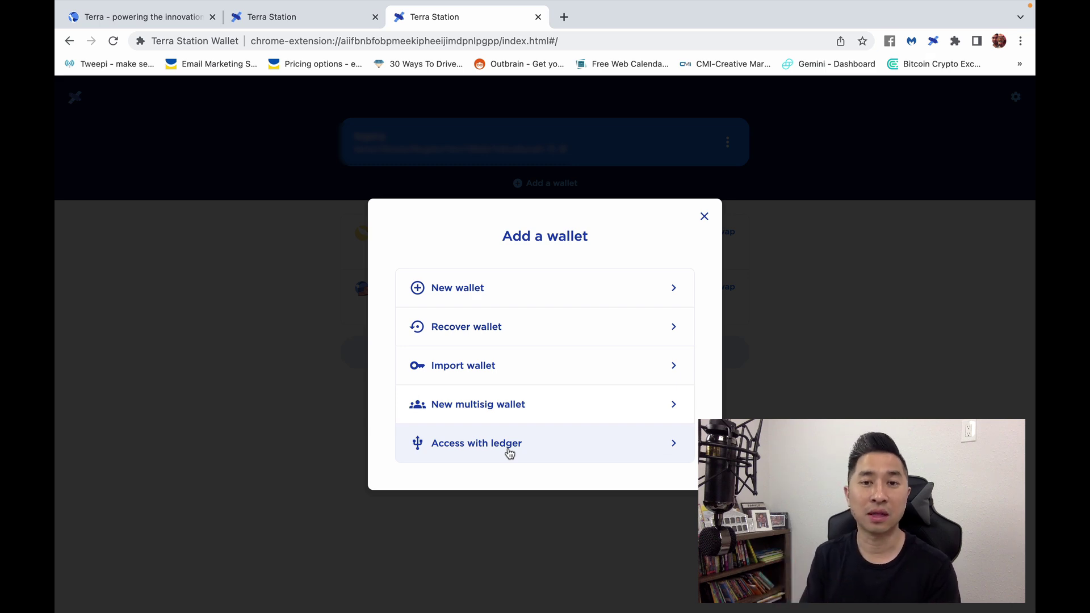
Close the Add a wallet dialog and open the Terra Station tutorial from the station.terra.money tab
{"action": "left_click", "coordinate": [704, 216]}
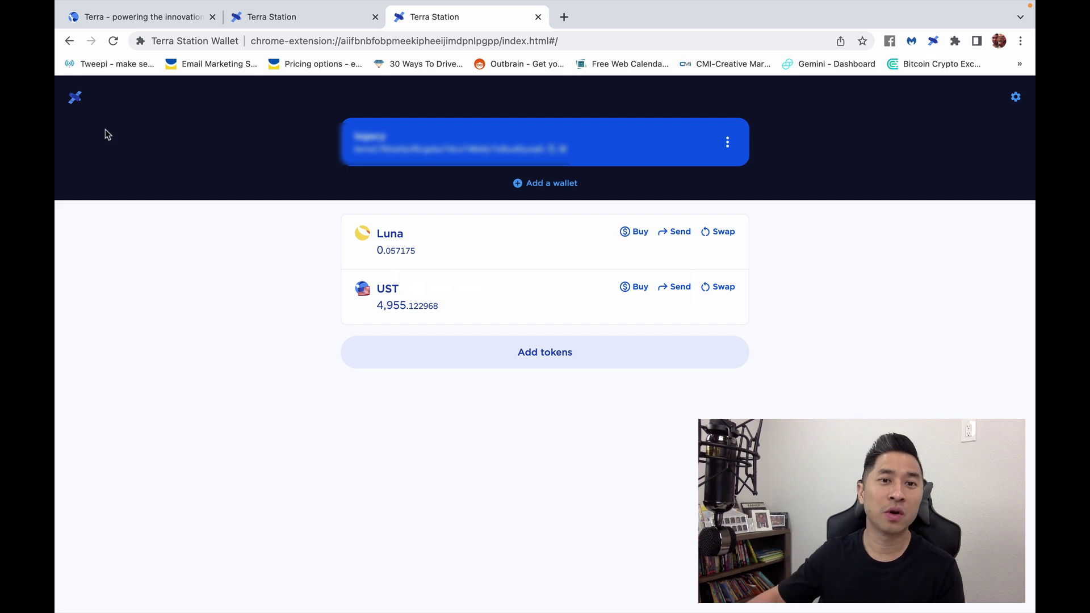
{"action": "left_click", "coordinate": [257, 17]}
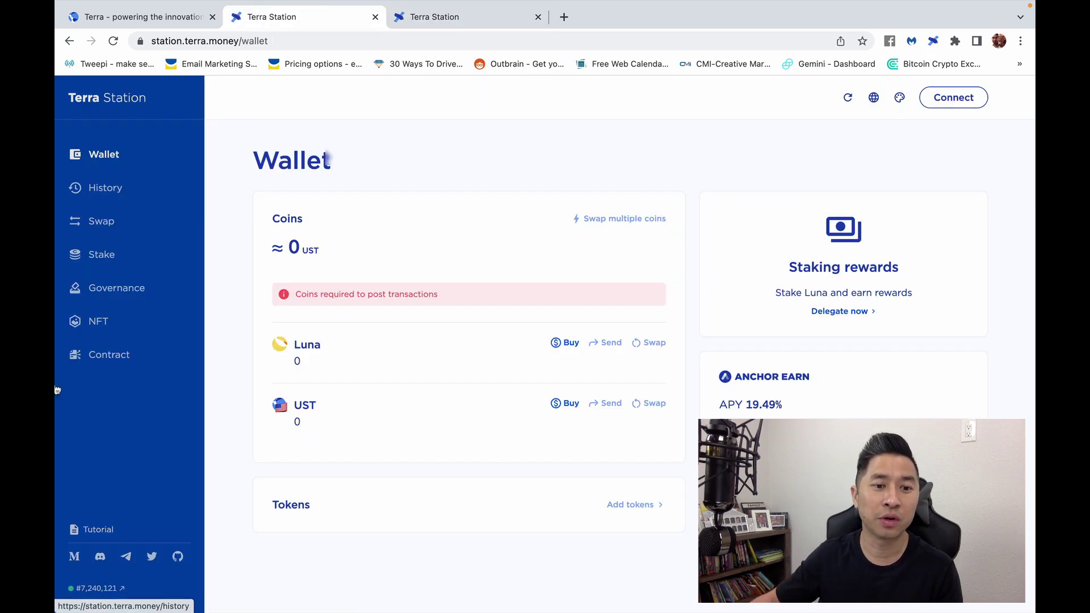
{"action": "left_click", "coordinate": [93, 530]}
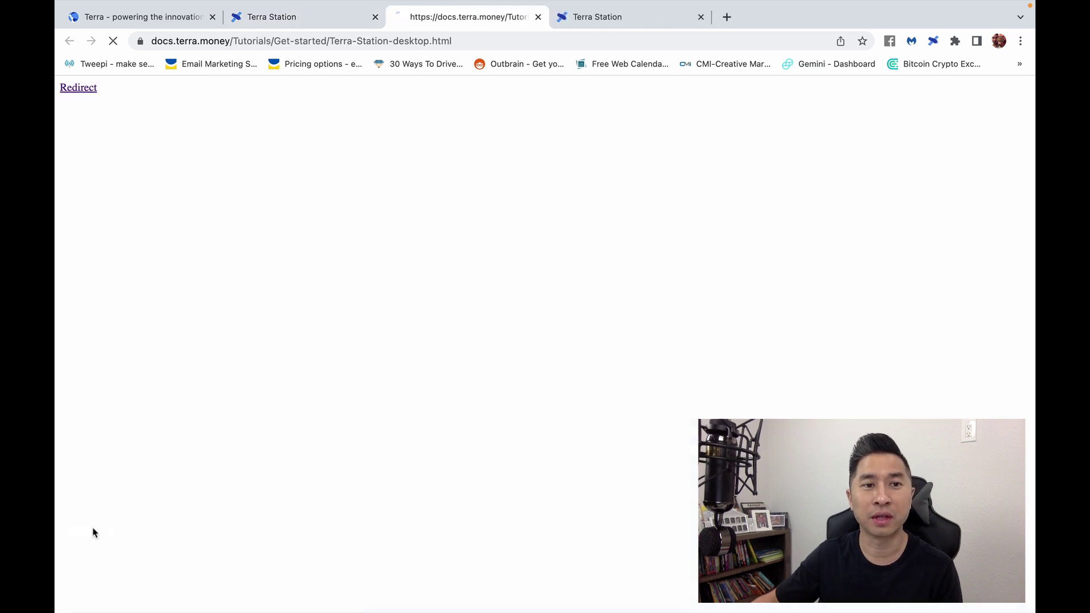